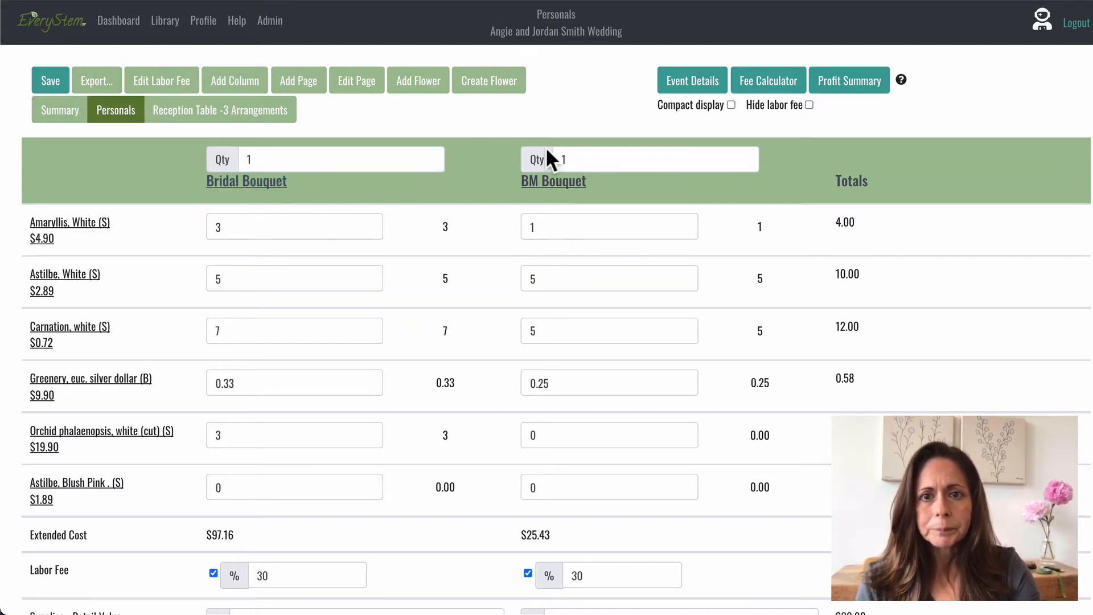
# Turn on the compact display and go to the Bridal Bouquet's quoted price.
pyautogui.click(730, 104)
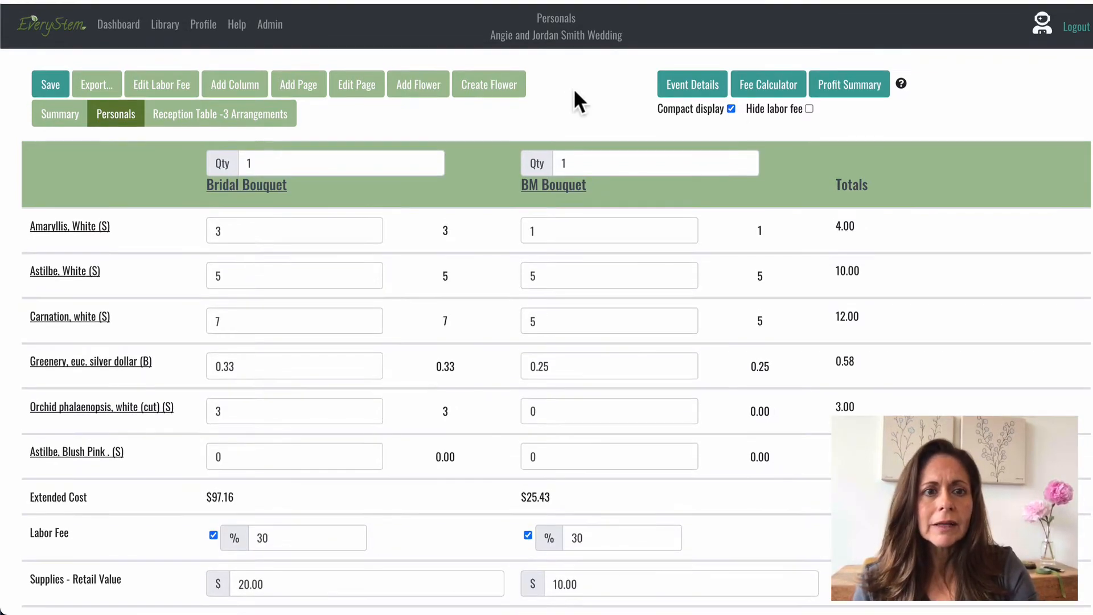
pyautogui.scroll(-2, 804, 147)
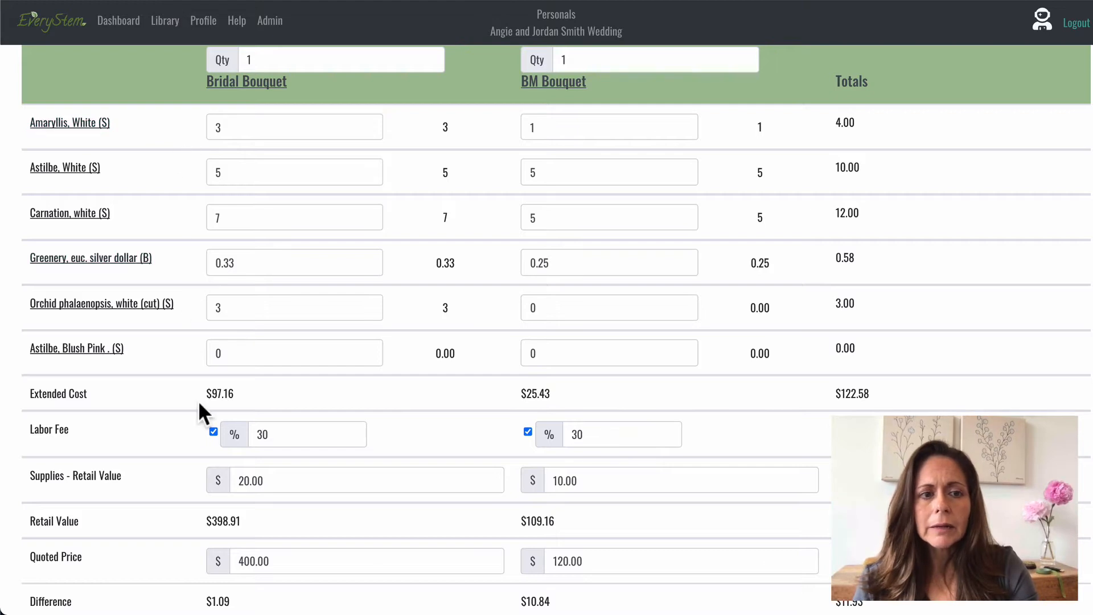
pyautogui.click(273, 561)
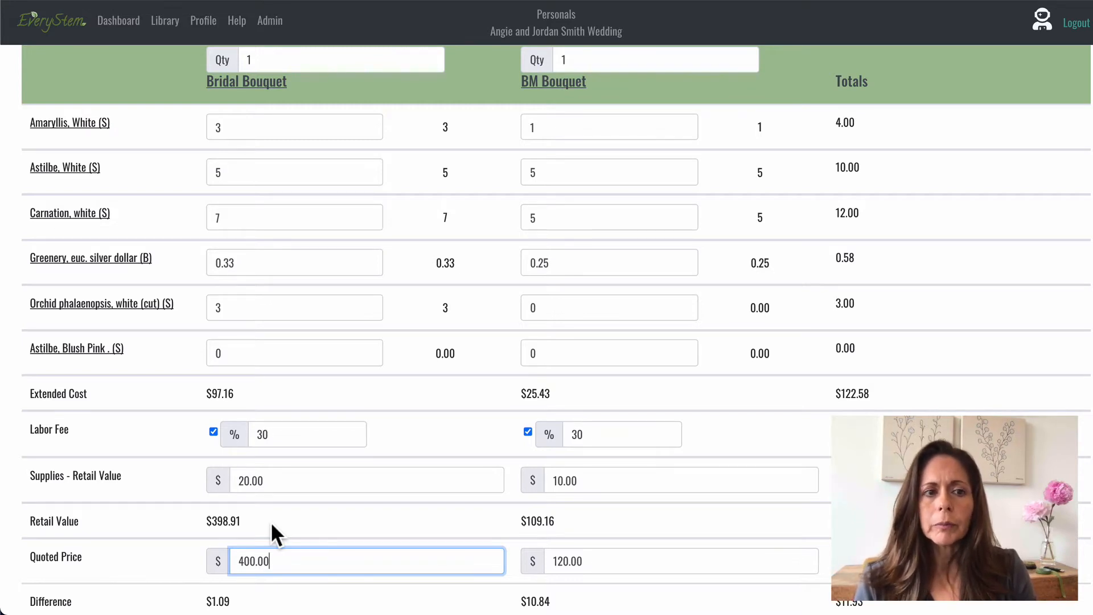
# Set the price of the white cut phalaenopsis orchid to 29.90 and submit the flower edit.
pyautogui.click(137, 307)
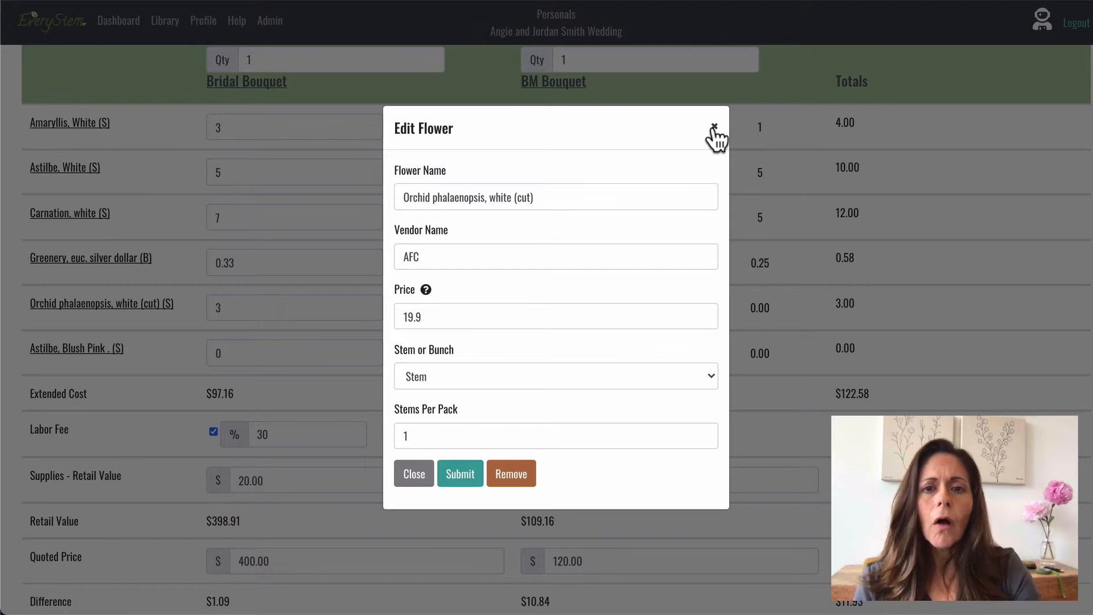
pyautogui.click(423, 316)
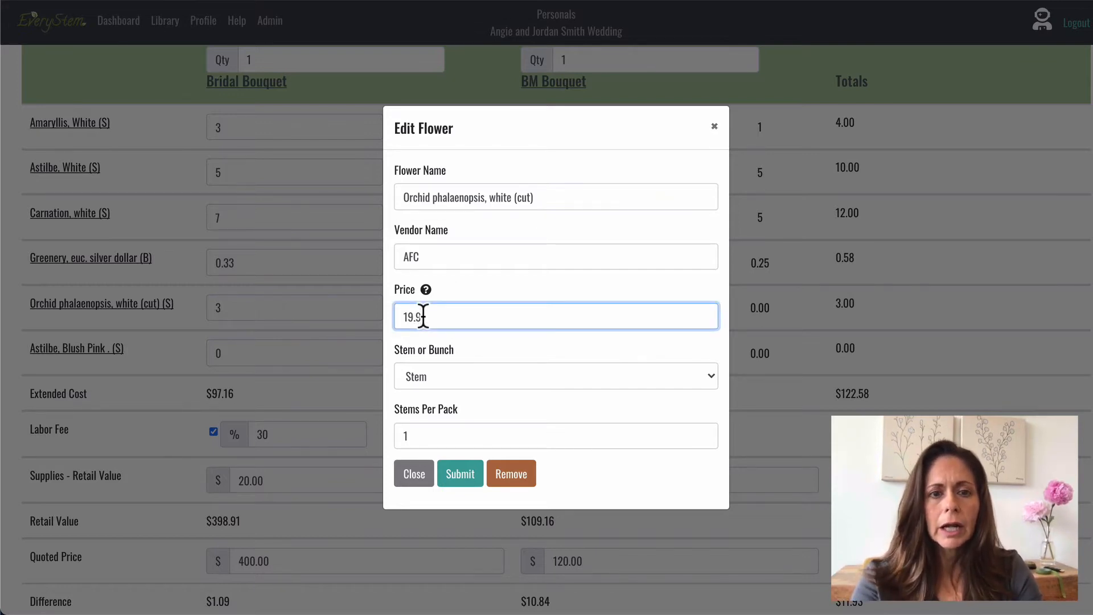
pyautogui.press('BackSpace')
pyautogui.press('BackSpace')
pyautogui.press('BackSpace')
pyautogui.press('BackSpace')
pyautogui.press('BackSpace')
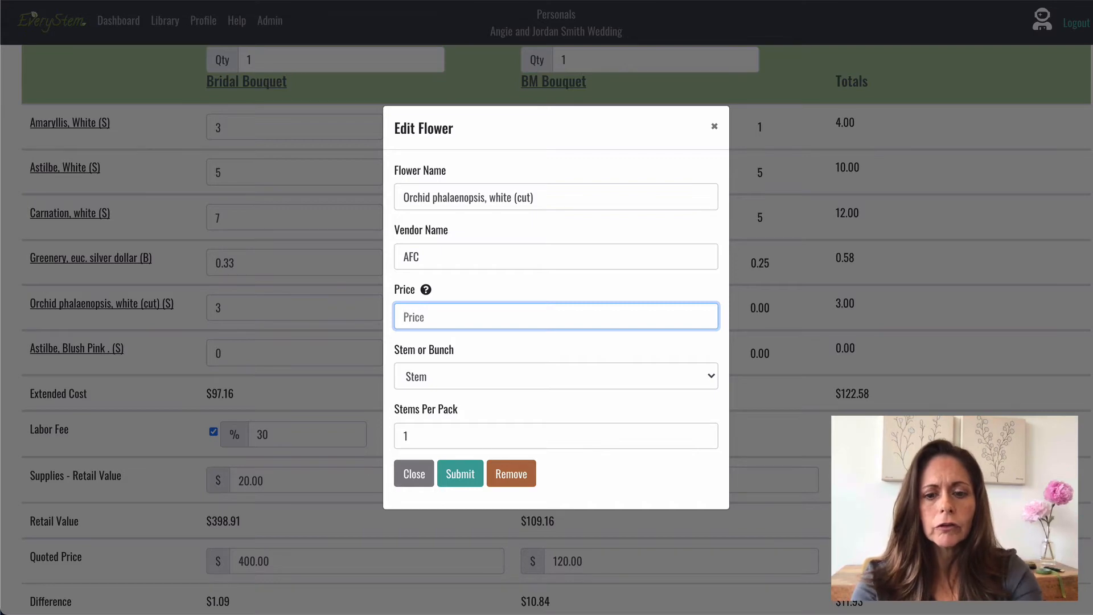
pyautogui.write('29.90')
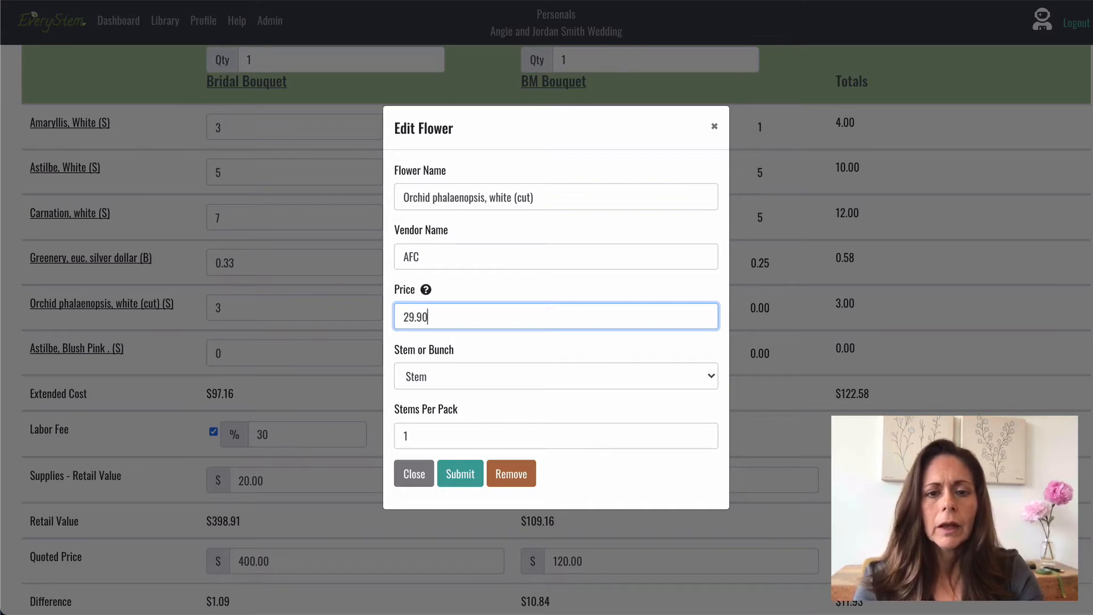
pyautogui.click(462, 480)
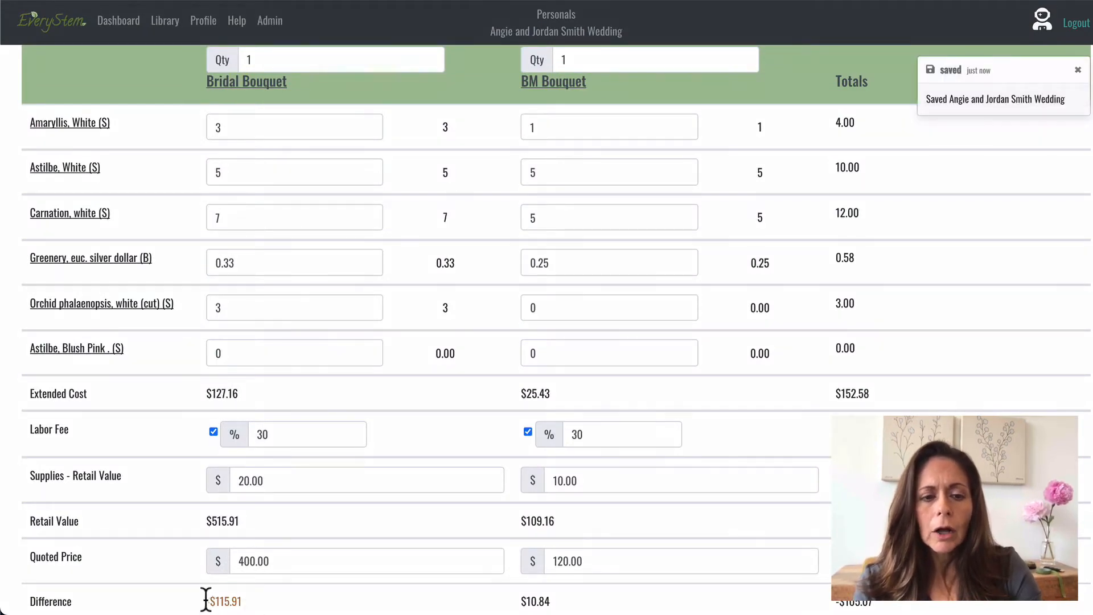
# Set the Bridal Bouquet's quoted price to $525.
pyautogui.click(283, 560)
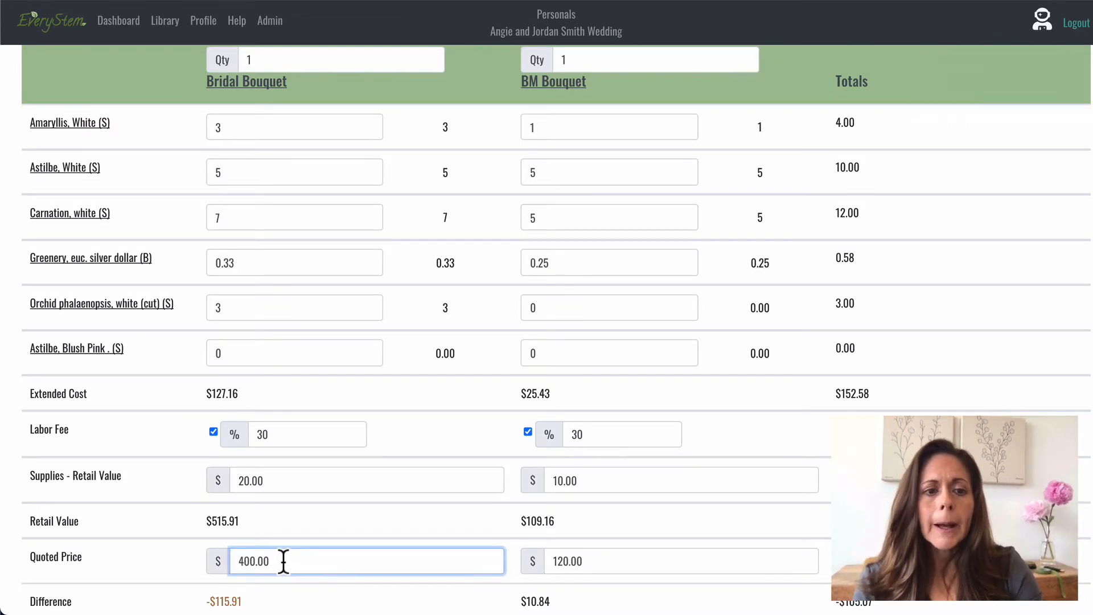
pyautogui.click(204, 518)
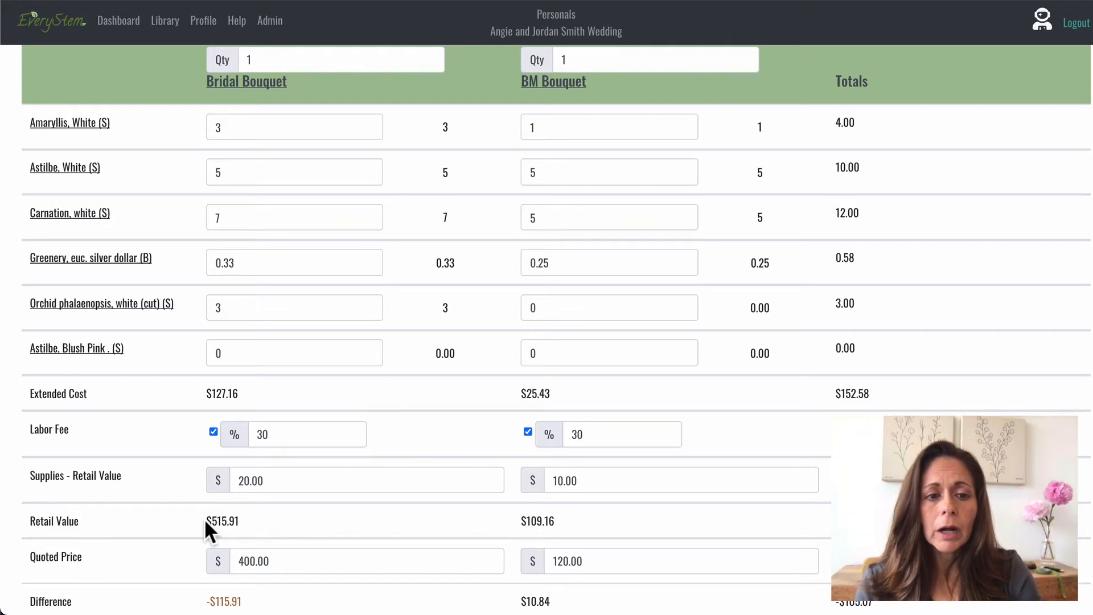
pyautogui.moveTo(205, 519); pyautogui.dragTo(269, 519)
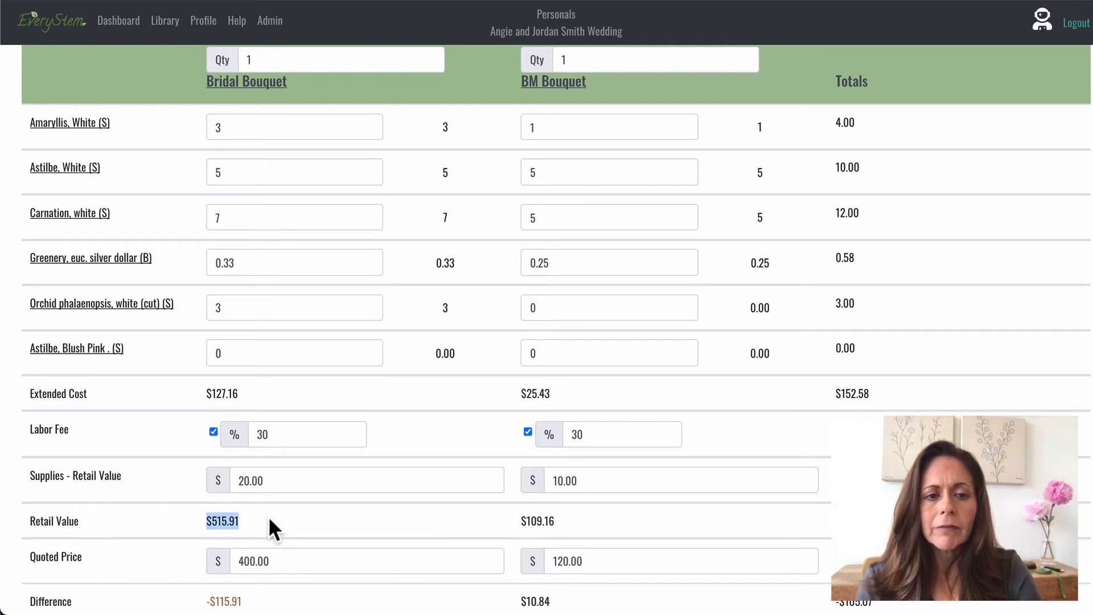
pyautogui.click(268, 519)
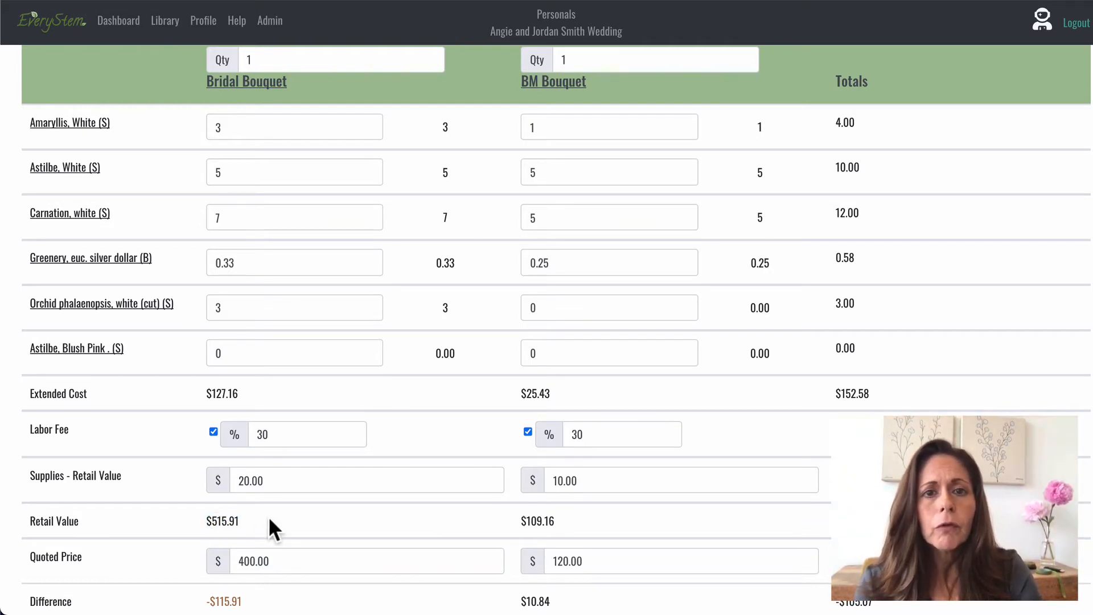
pyautogui.click(278, 562)
pyautogui.doubleClick(278, 563)
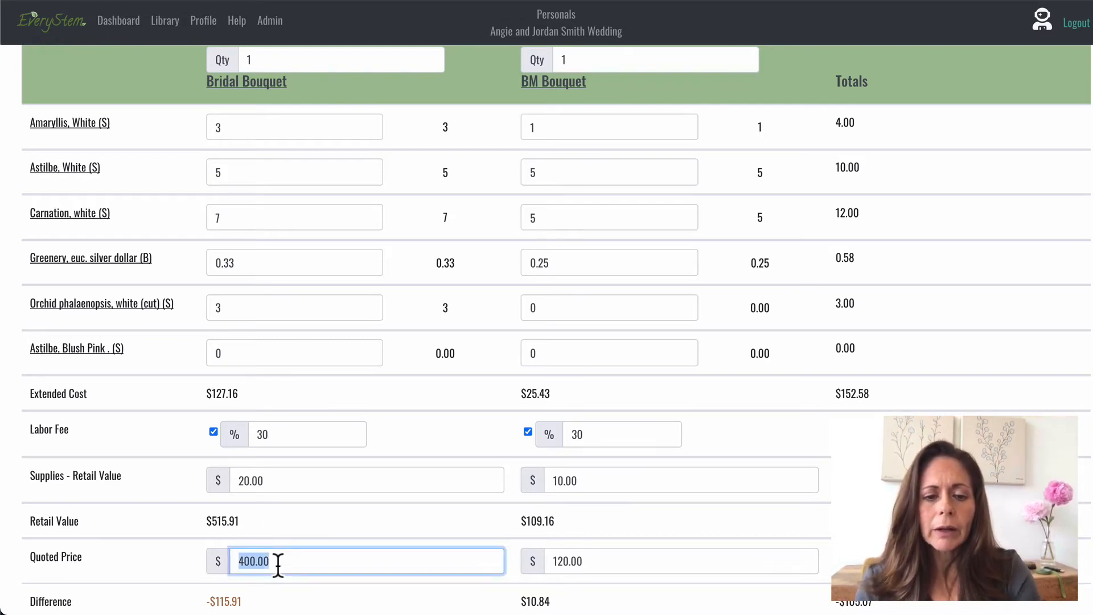
pyautogui.write('525')
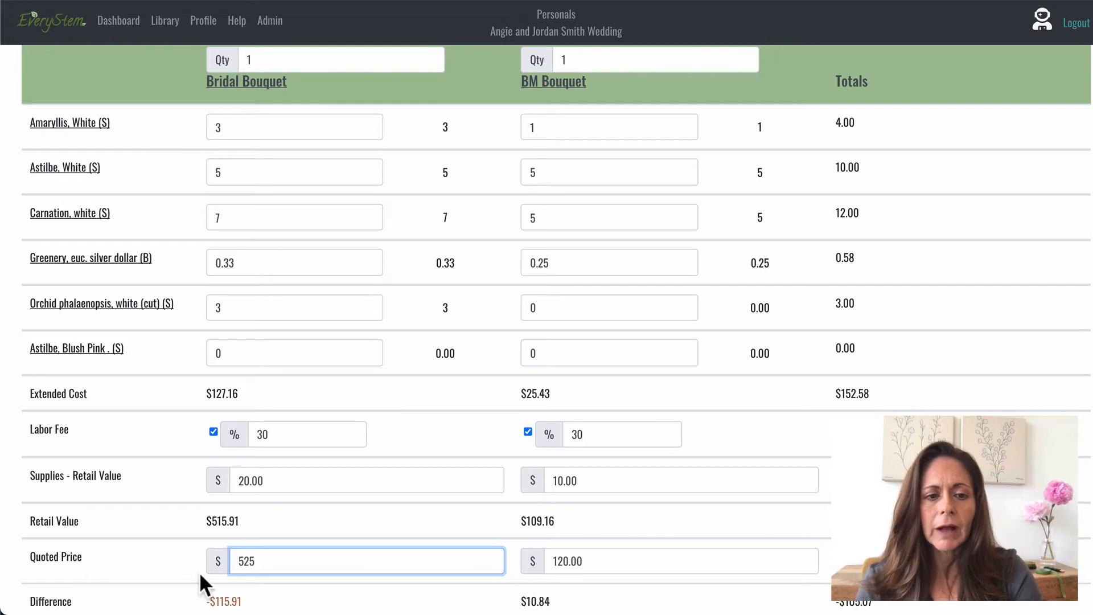
pyautogui.click(194, 566)
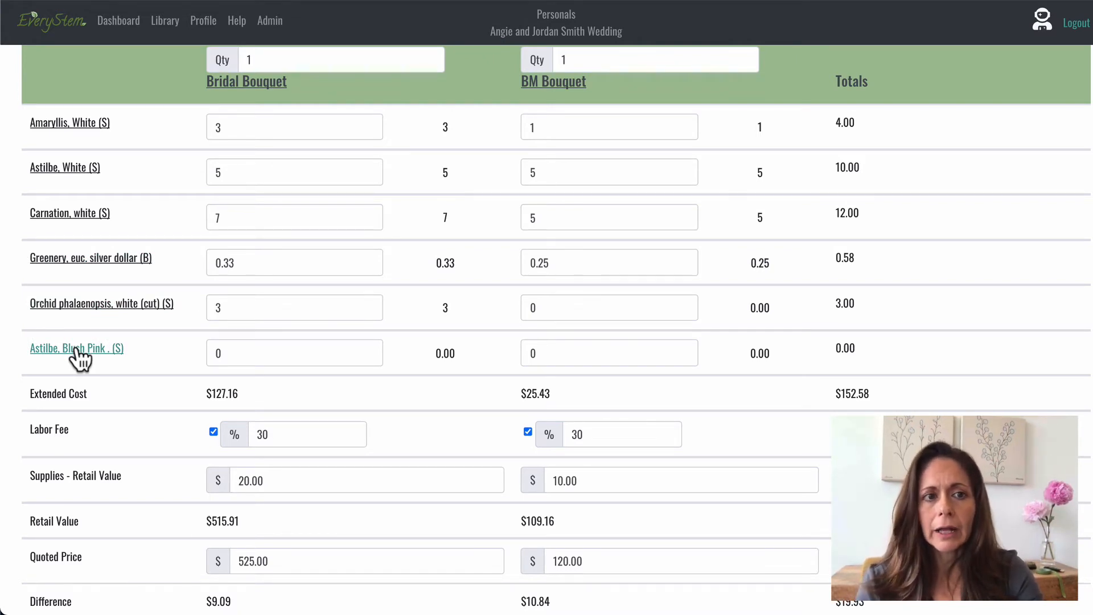
# Set the price of the white amaryllis to 6.90 and submit the flower edit.
pyautogui.click(64, 123)
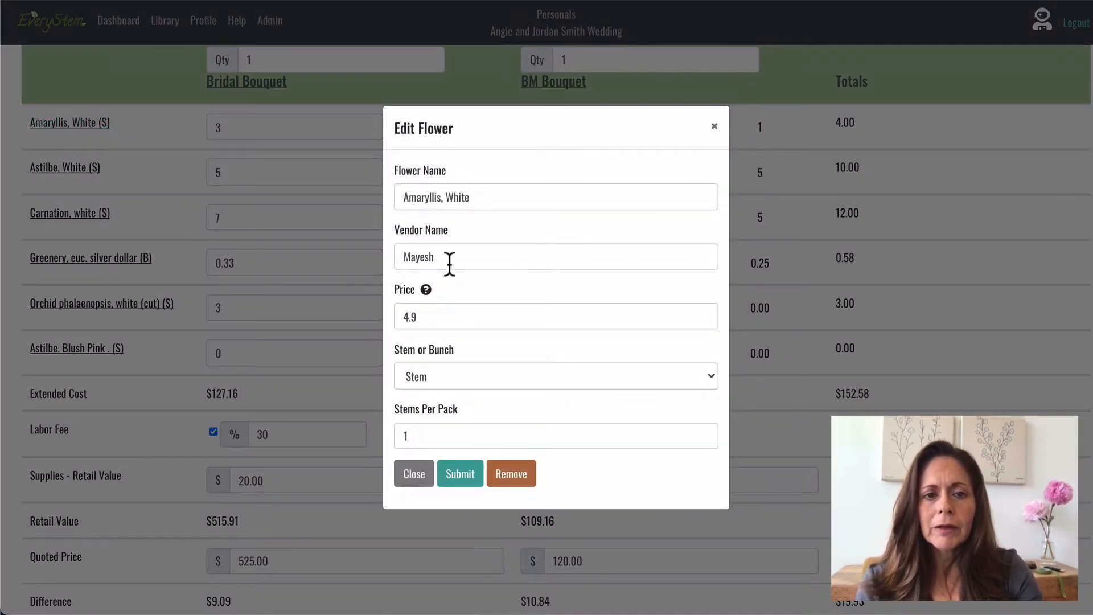
pyautogui.click(426, 317)
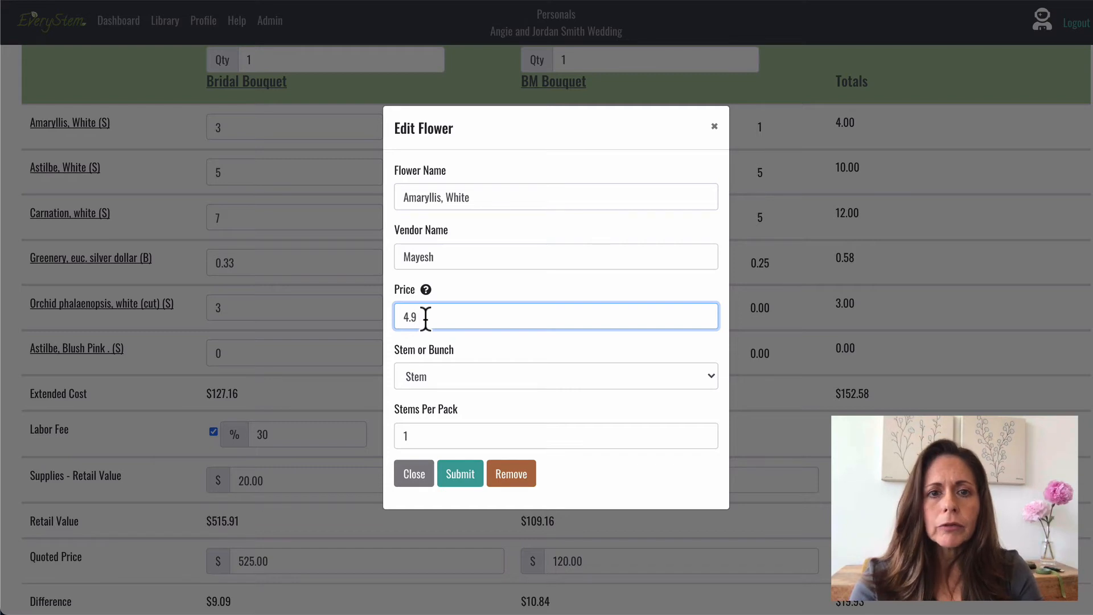
pyautogui.press('BackSpace')
pyautogui.press('BackSpace')
pyautogui.press('BackSpace')
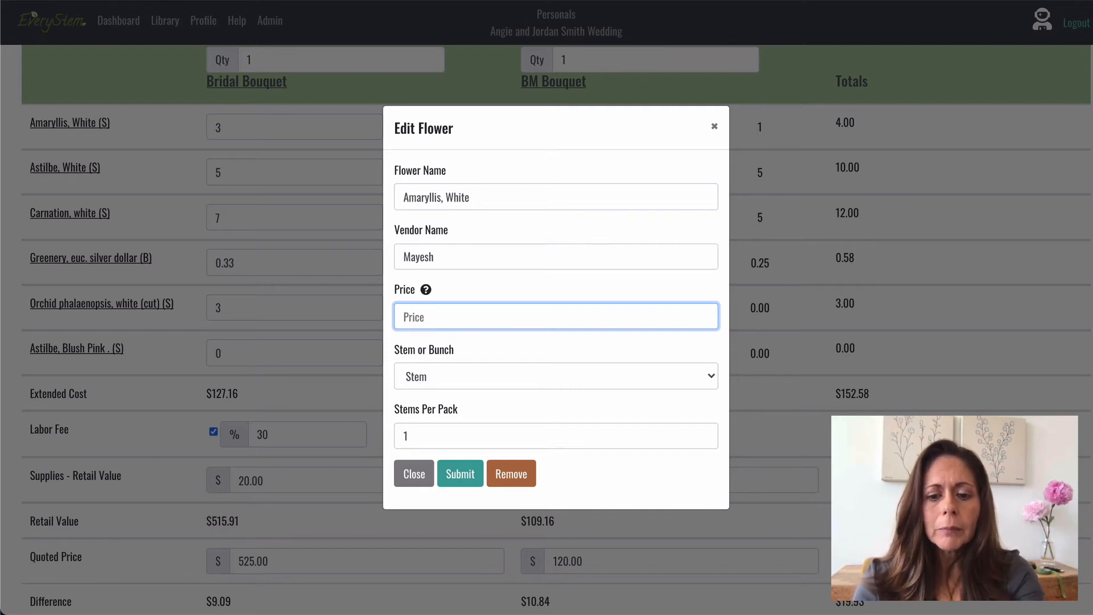
pyautogui.write('6.90')
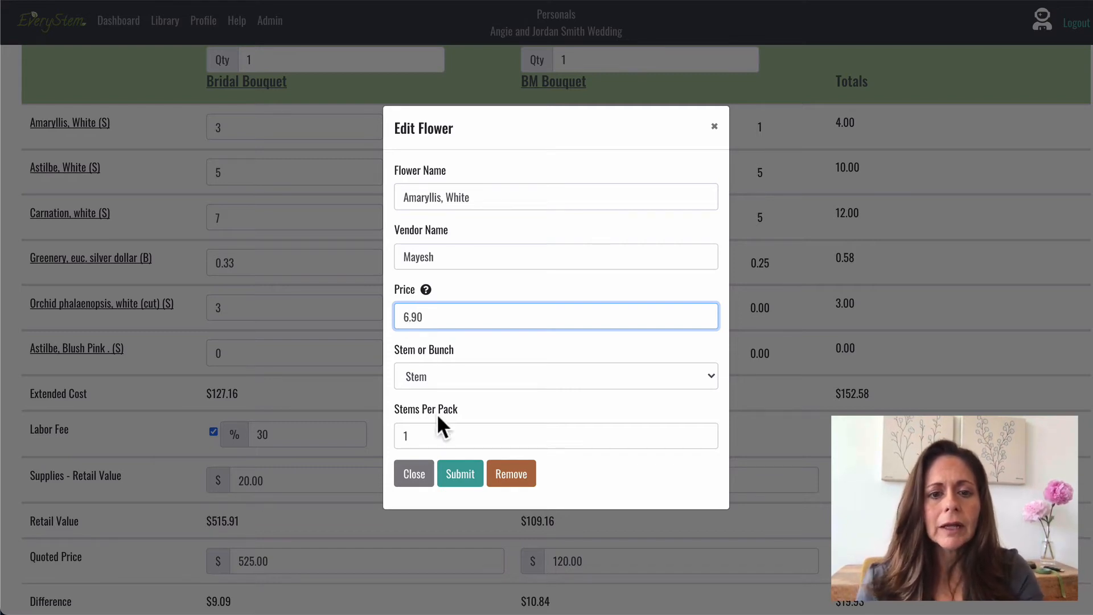
pyautogui.click(458, 475)
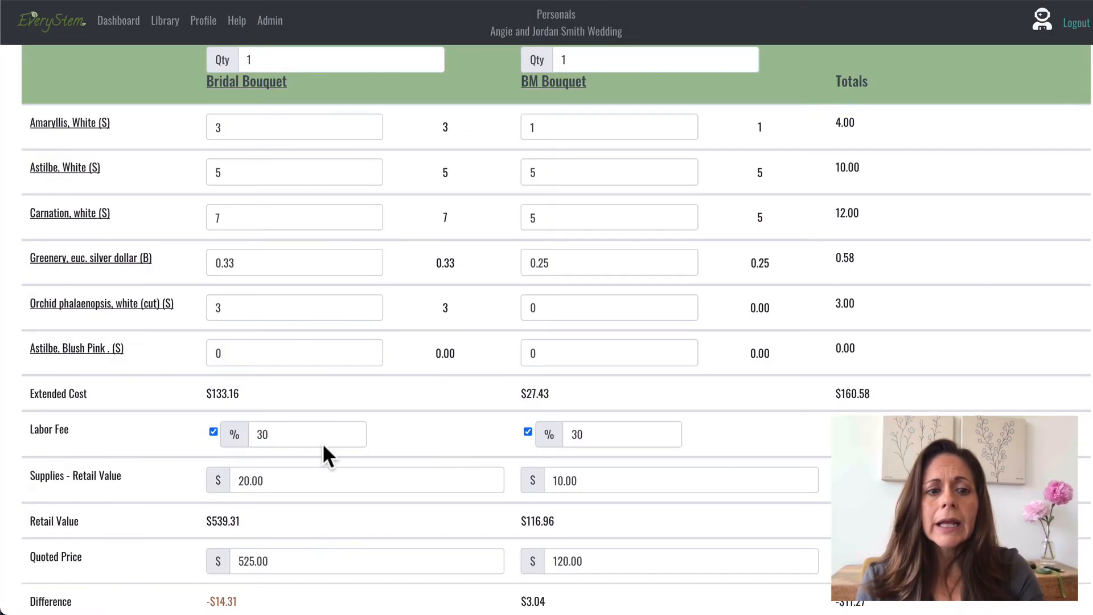
# Reduce the white amaryllis quantity in the Bridal Bouquet to 2 stems.
pyautogui.scroll(2, 264, 251)
pyautogui.scroll(-3, 263, 251)
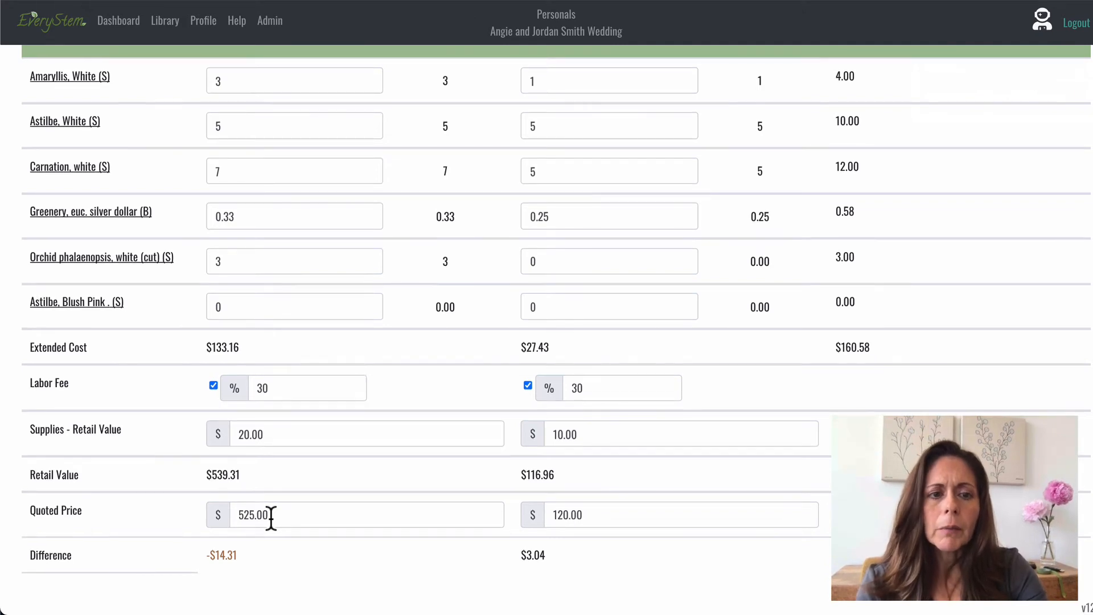
pyautogui.scroll(1, 270, 321)
pyautogui.scroll(2, 268, 319)
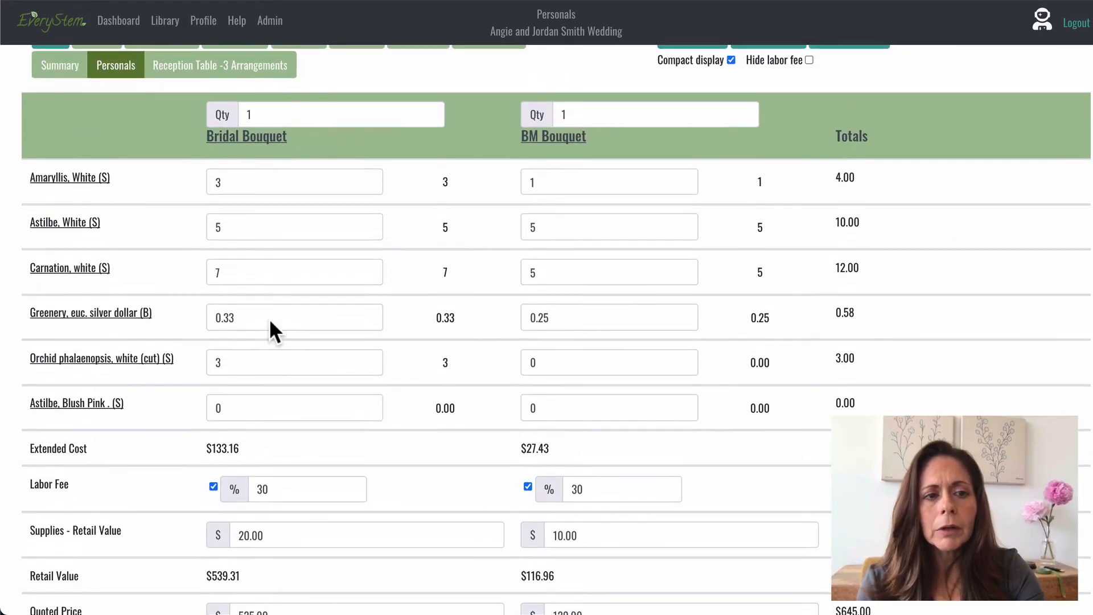
pyautogui.click(226, 181)
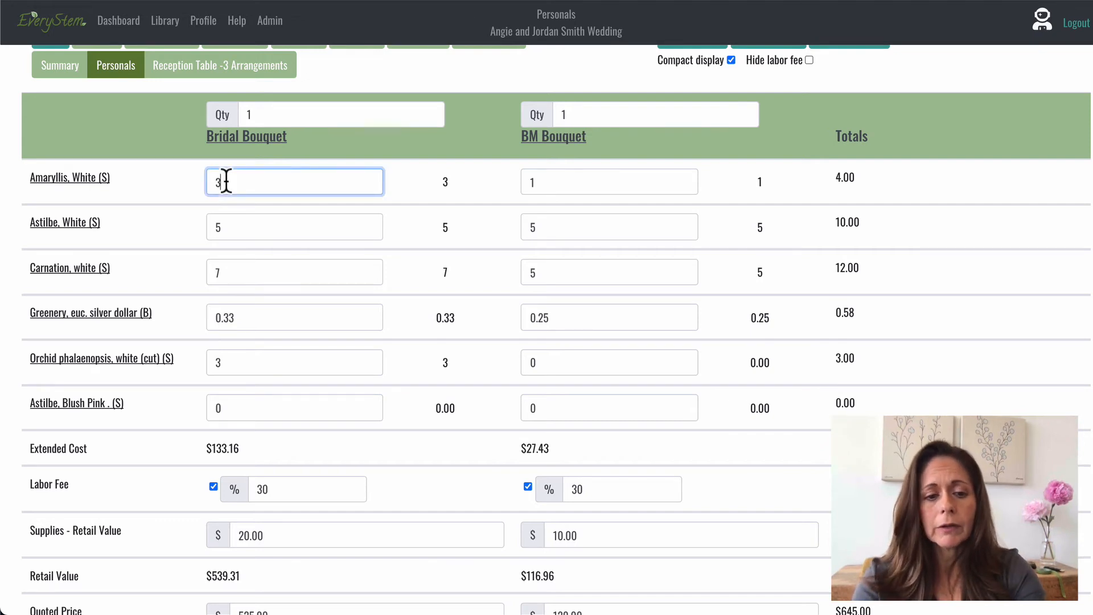
pyautogui.press('BackSpace')
pyautogui.write('2')
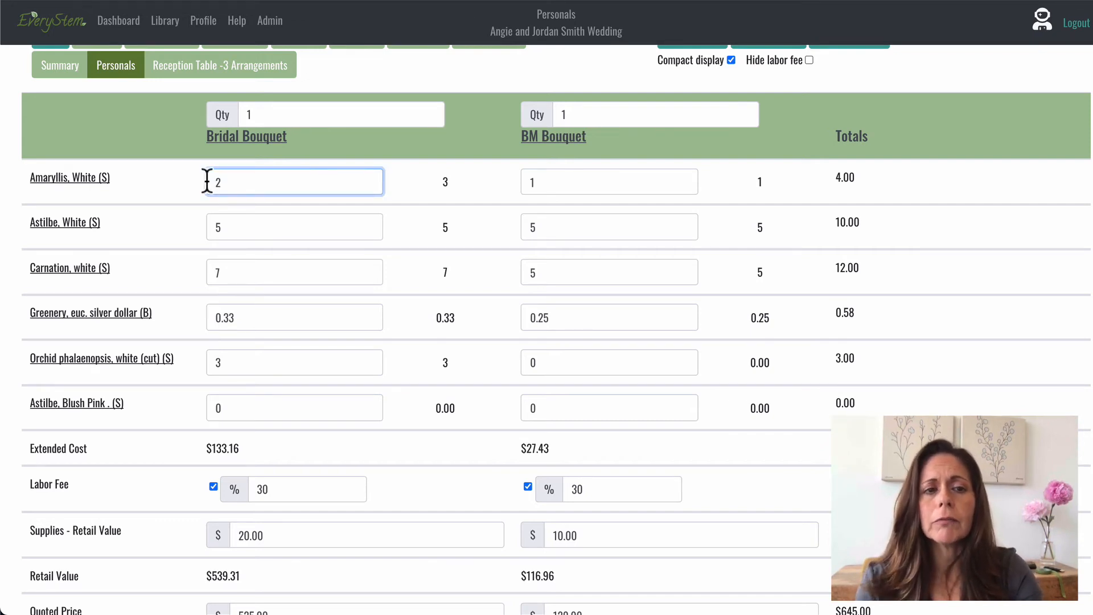
pyautogui.click(172, 195)
# Set the price of the white cut phalaenopsis orchid to 19.90 and submit the flower edit.
pyautogui.scroll(-2, 173, 194)
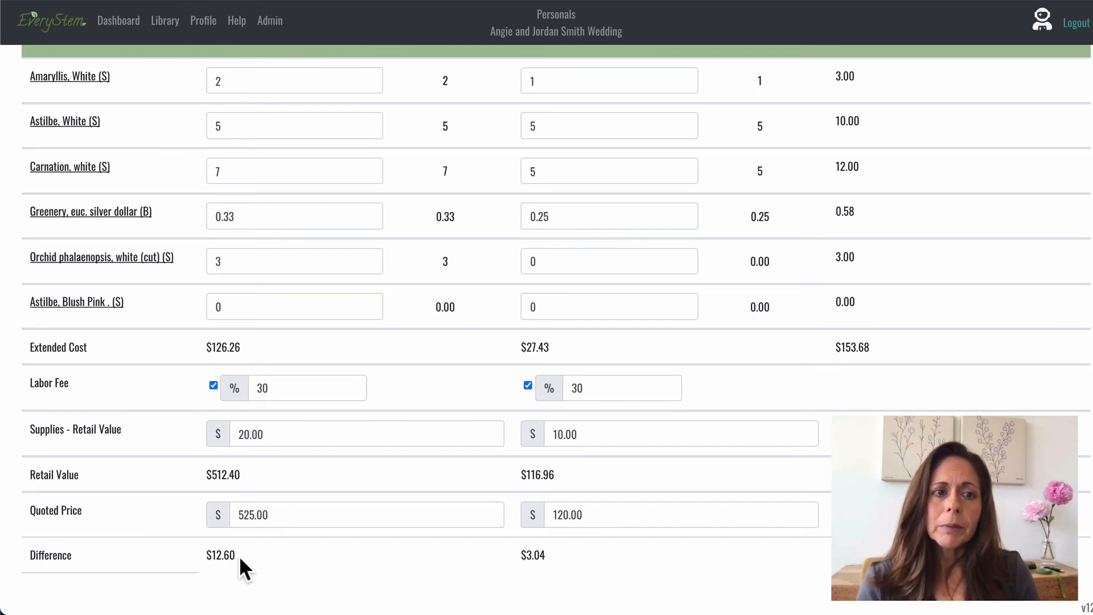
pyautogui.click(136, 259)
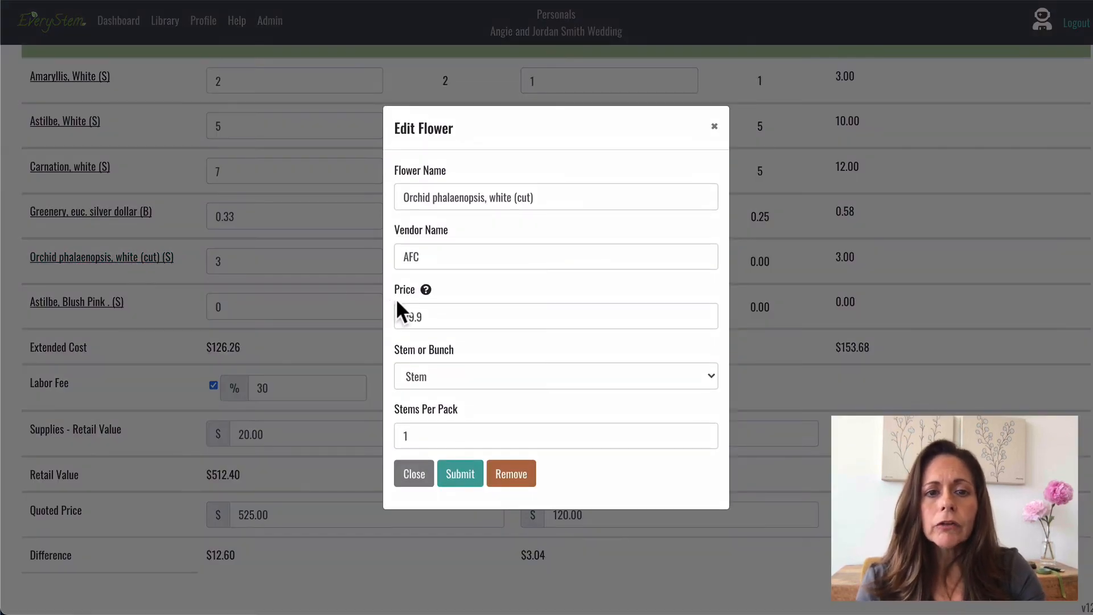
pyautogui.click(422, 317)
pyautogui.press('BackSpace')
pyautogui.press('BackSpace')
pyautogui.press('BackSpace')
pyautogui.press('BackSpace')
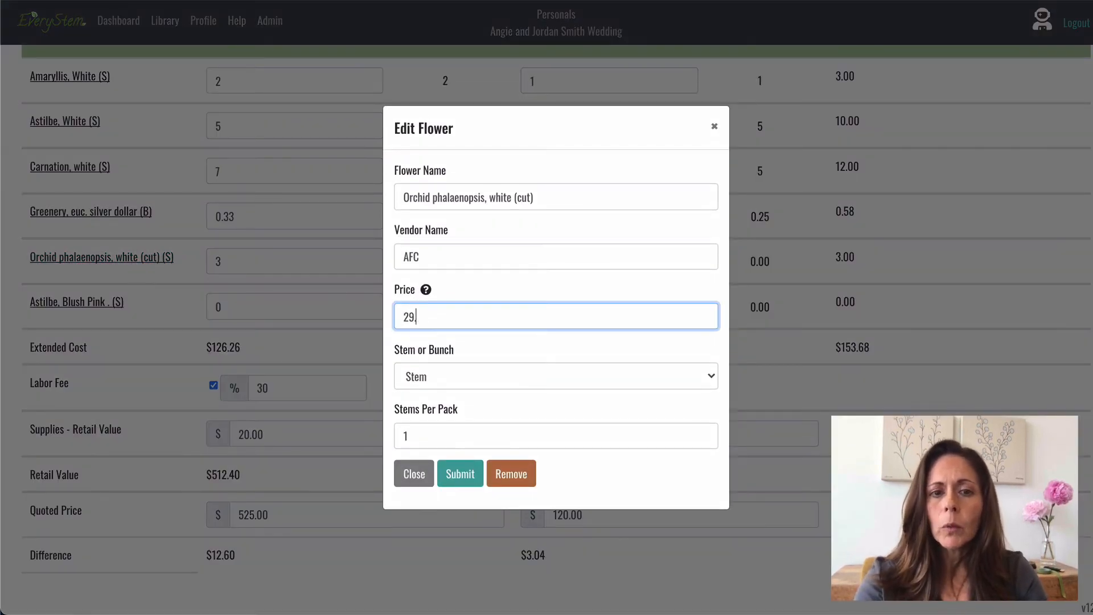
pyautogui.write('19.90')
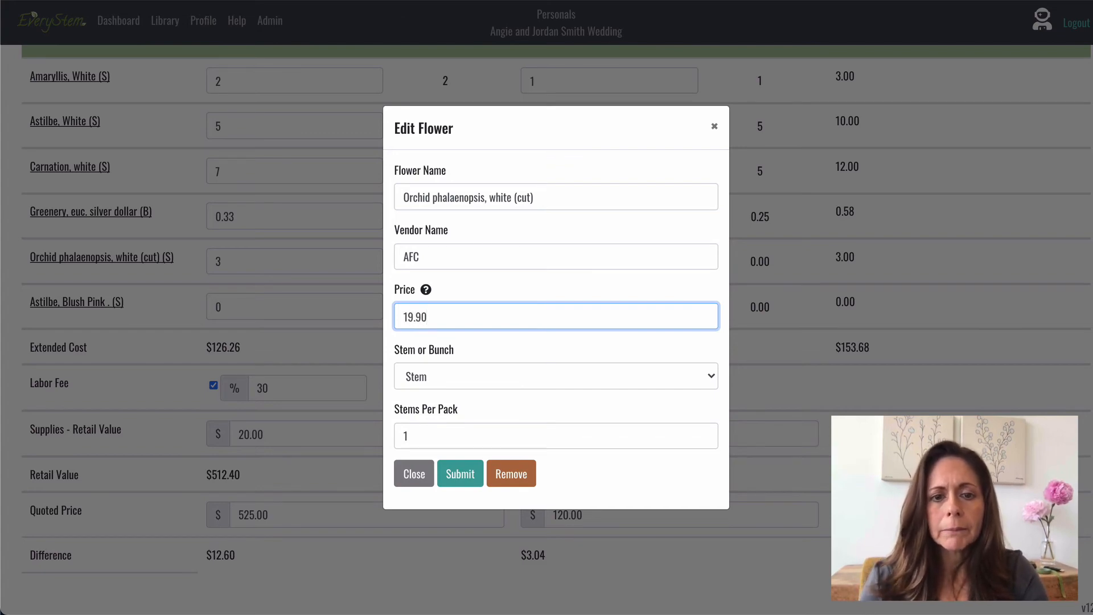
pyautogui.click(460, 473)
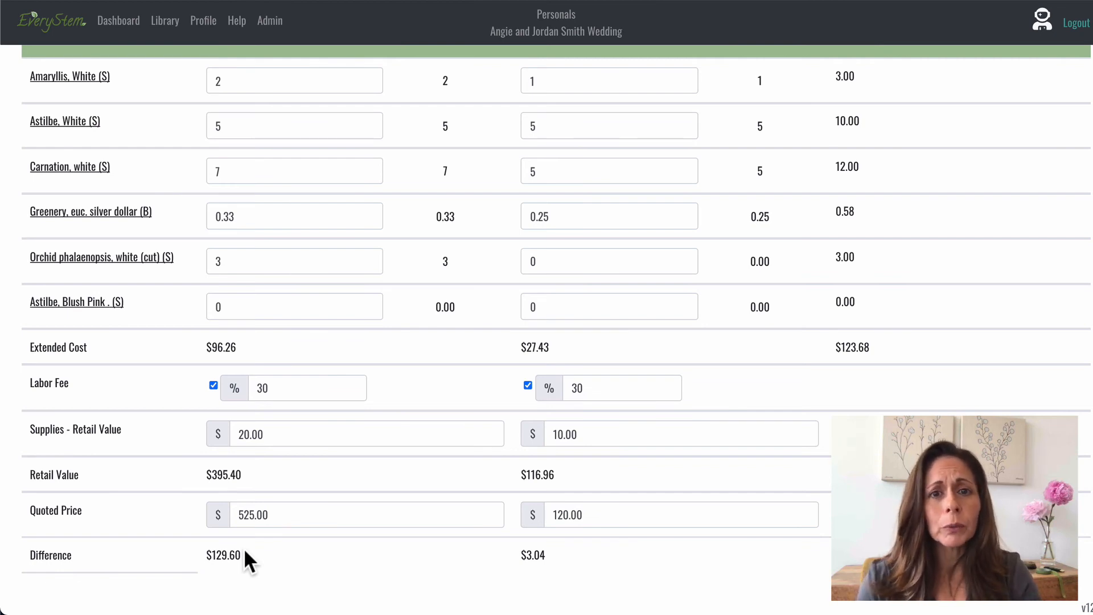
# Review the event's Profit Summary and close it.
pyautogui.scroll(3, 305, 512)
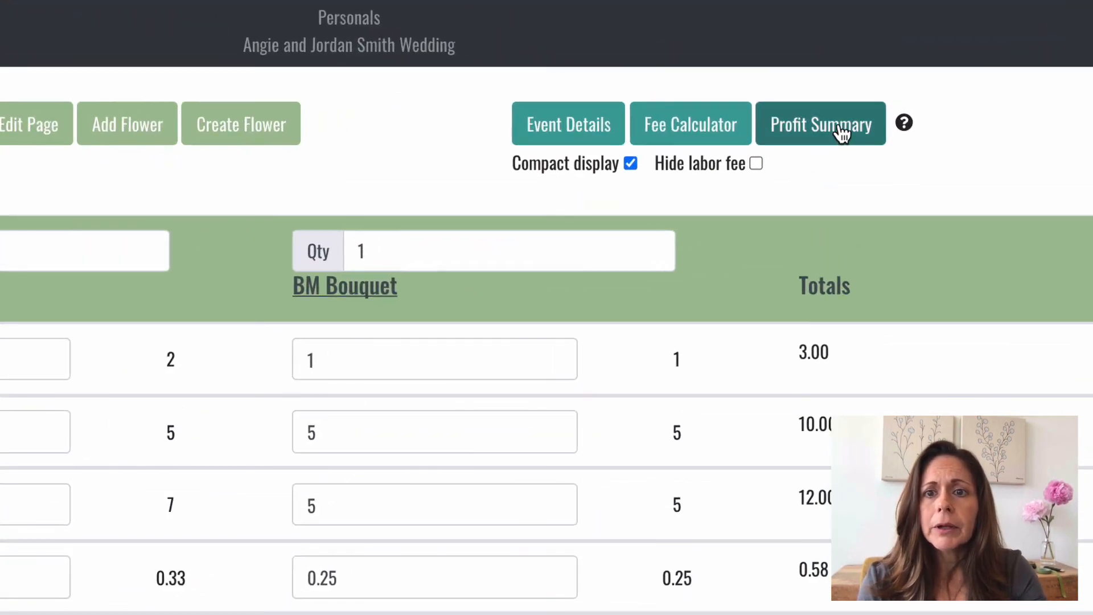
pyautogui.click(862, 71)
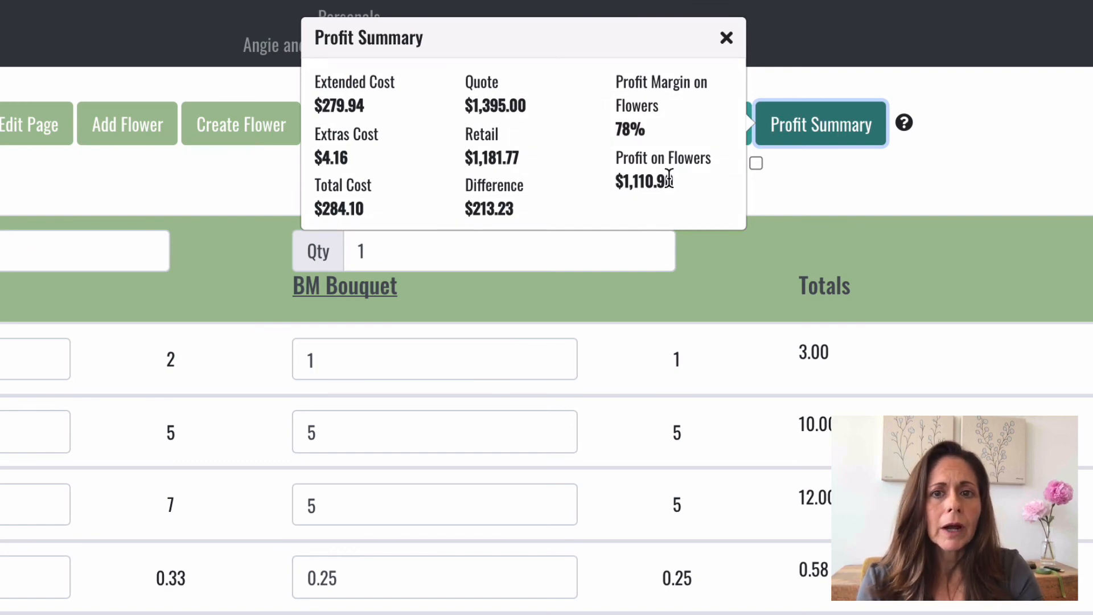
pyautogui.click(727, 40)
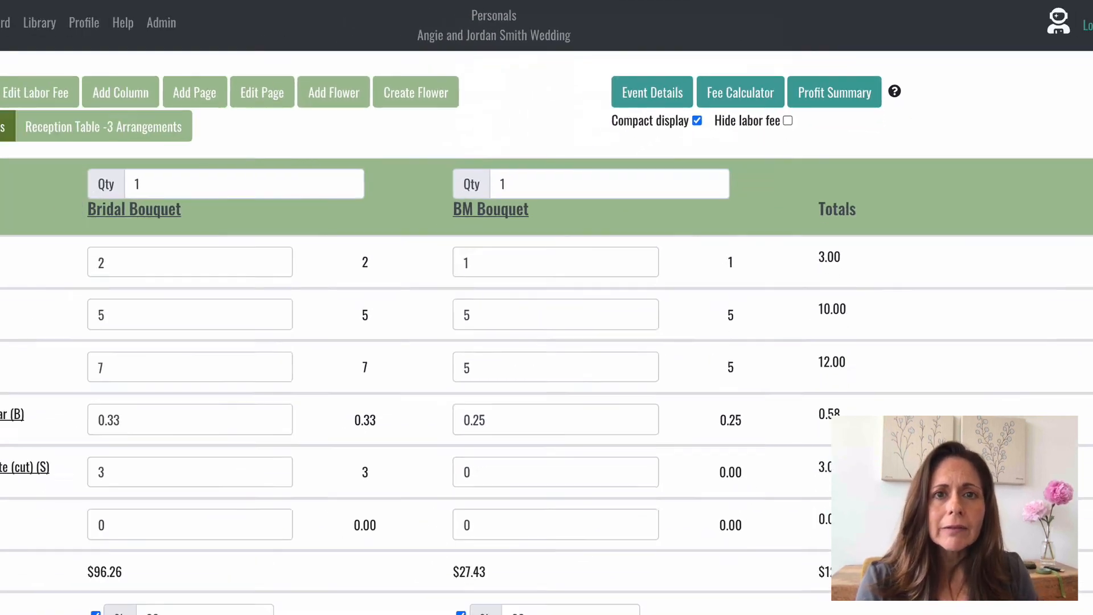